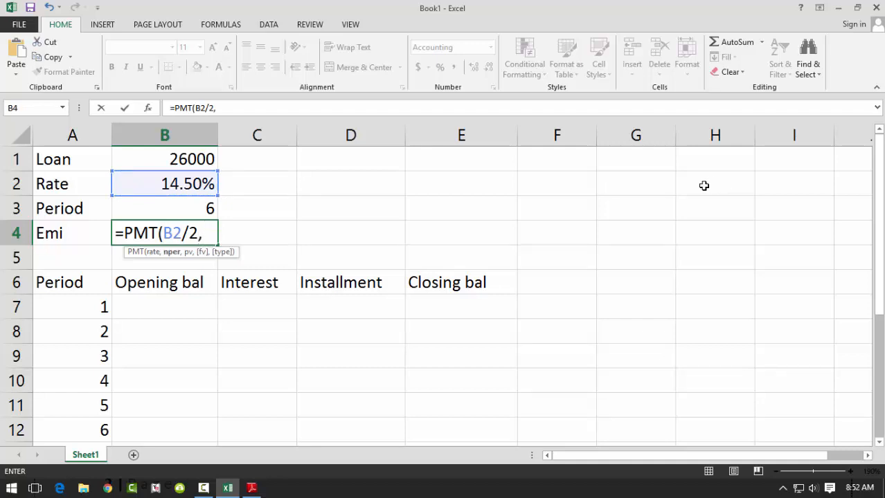
- Complete the Emi formula in B4 as =PMT(B2/2,B3,-B1) and format the cell in comma style
{"action": "left_click", "coordinate": [199, 202]}
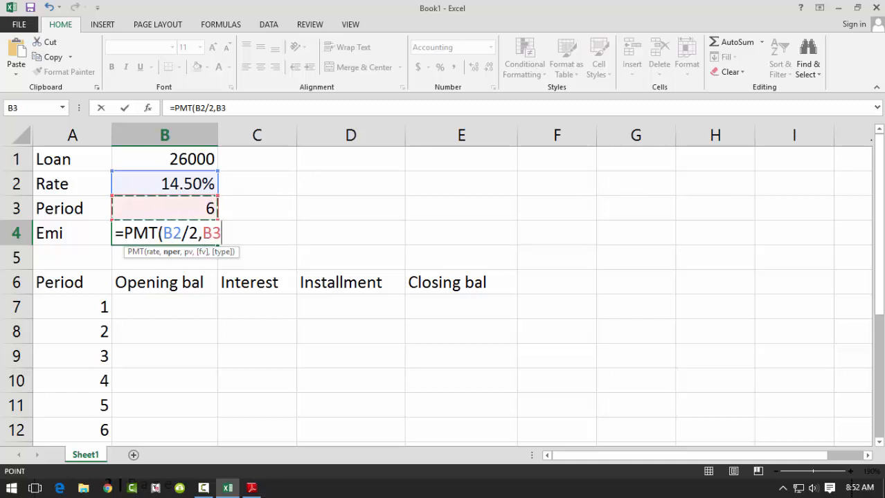
{"action": "type", "text": ","}
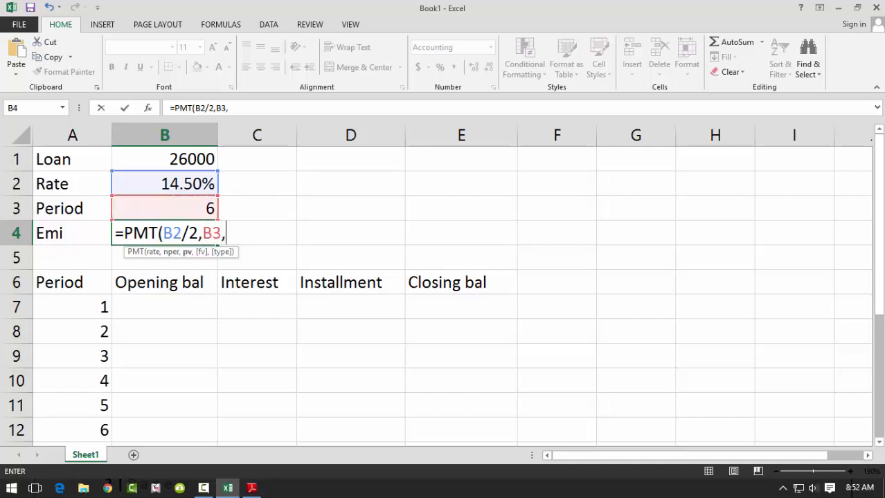
{"action": "type", "text": "-"}
{"action": "left_click", "coordinate": [205, 156]}
{"action": "type", "text": ")"}
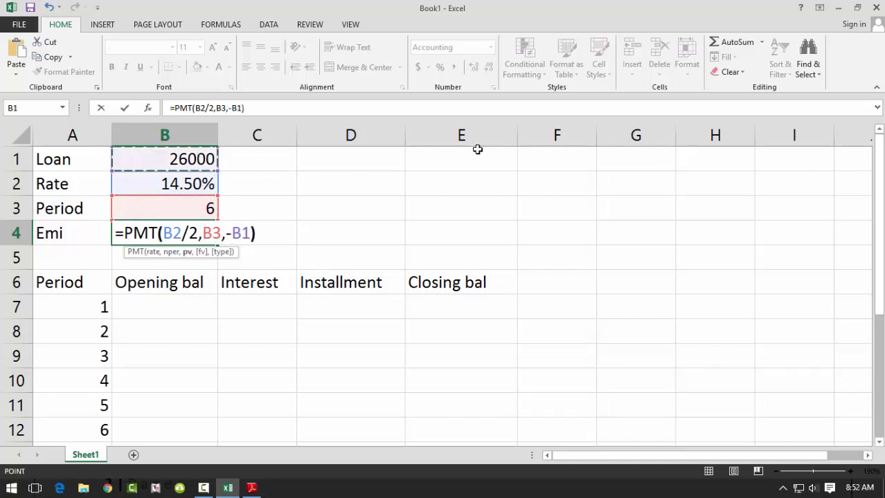
{"action": "key", "text": "Return"}
{"action": "key", "text": "Up"}
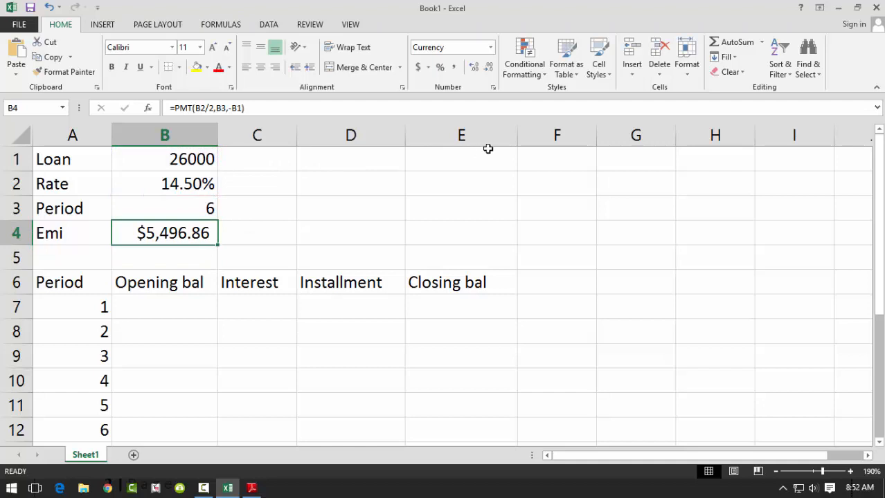
{"action": "left_click", "coordinate": [453, 70]}
- Link the period 1 opening balance in B7 to the loan amount with =B1
{"action": "left_click", "coordinate": [194, 302]}
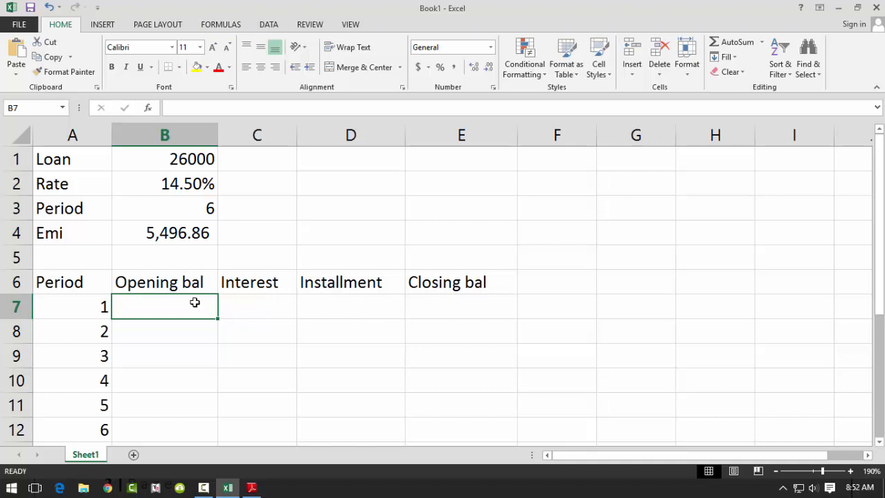
{"action": "type", "text": "="}
{"action": "left_click", "coordinate": [184, 161]}
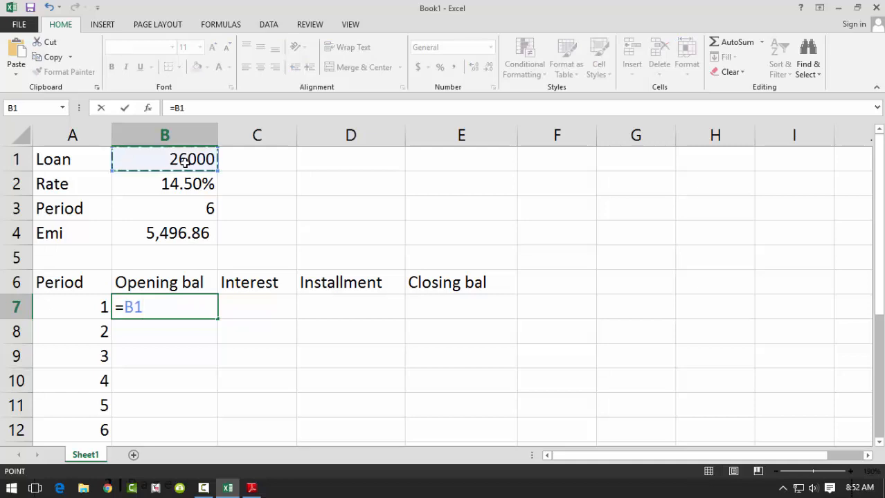
{"action": "key", "text": "Return"}
- Fill the Interest cells C7:C12 with =B7*$B$2/2, keeping the rate reference absolute
{"action": "left_click_drag", "start_coordinate": [257, 306], "coordinate": [257, 430]}
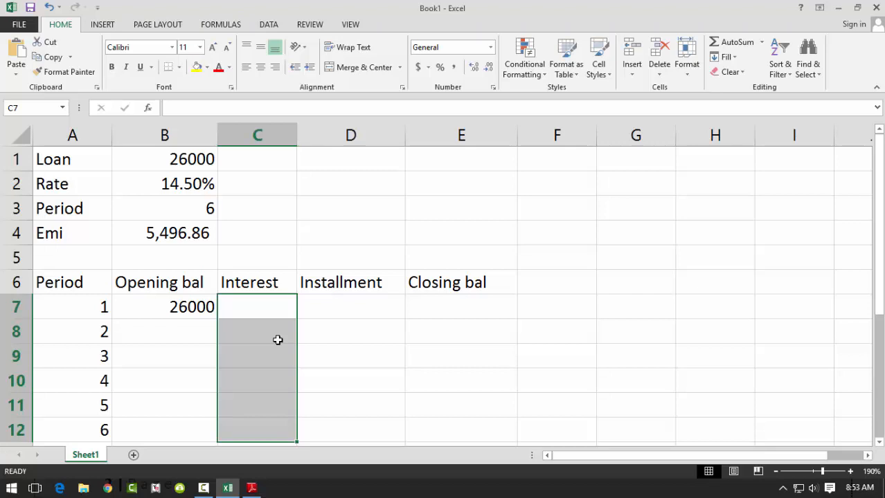
{"action": "type", "text": "="}
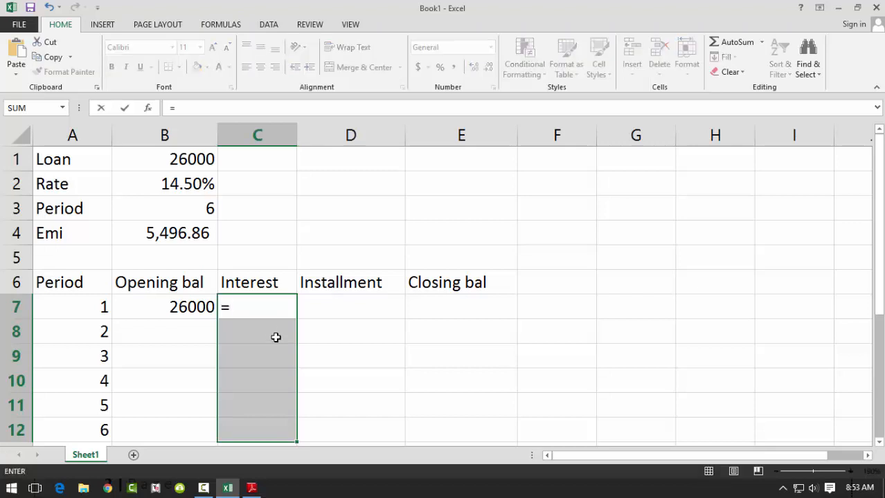
{"action": "left_click", "coordinate": [180, 307]}
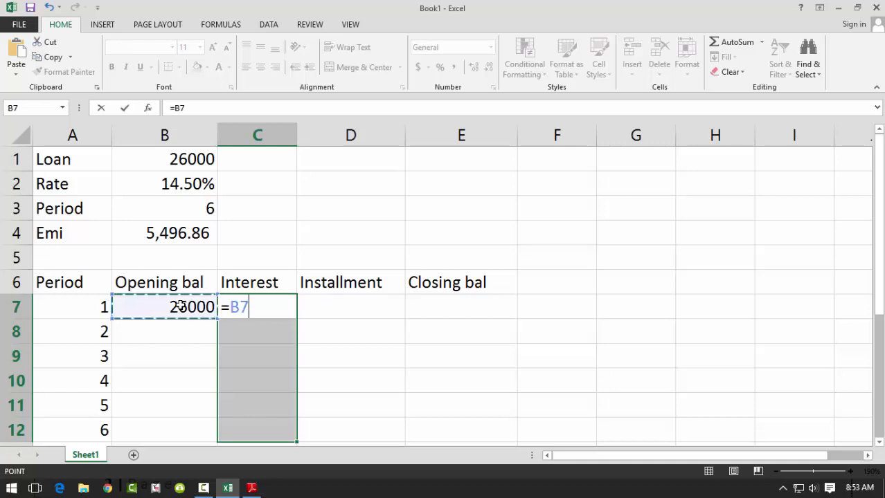
{"action": "type", "text": "*"}
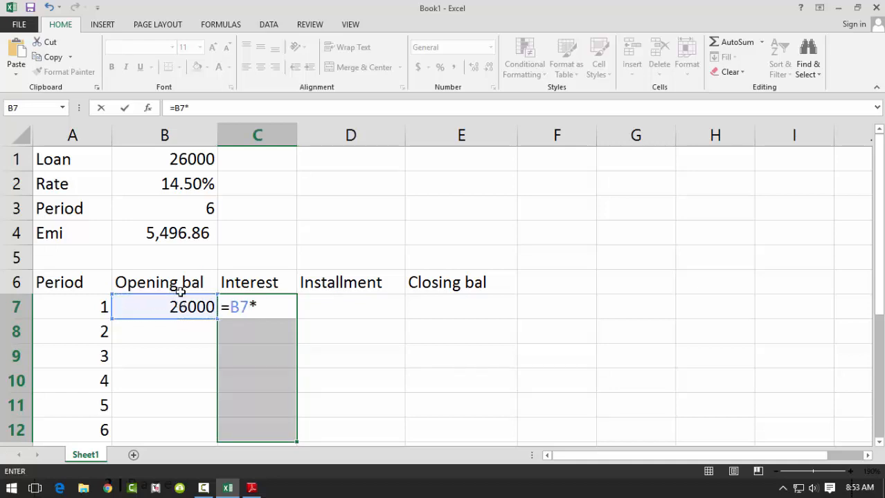
{"action": "left_click", "coordinate": [196, 184]}
{"action": "type", "text": "/"}
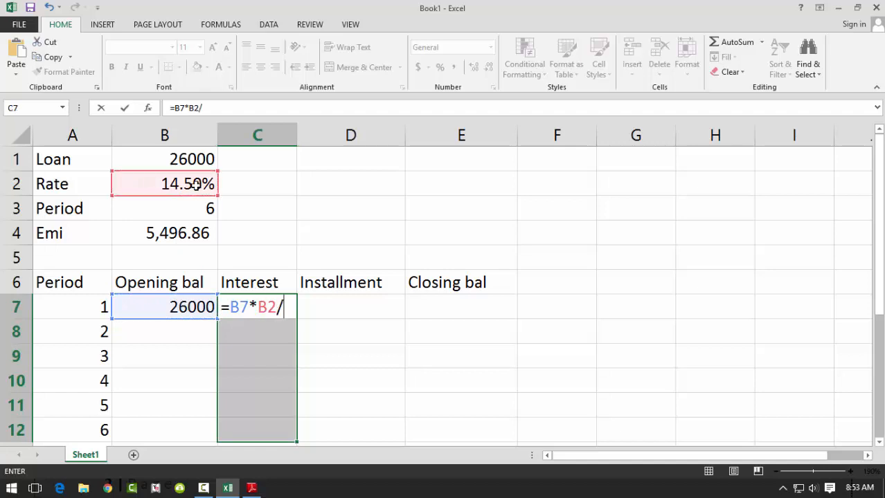
{"action": "type", "text": "2"}
{"action": "left_click_drag", "start_coordinate": [259, 307], "coordinate": [276, 306]}
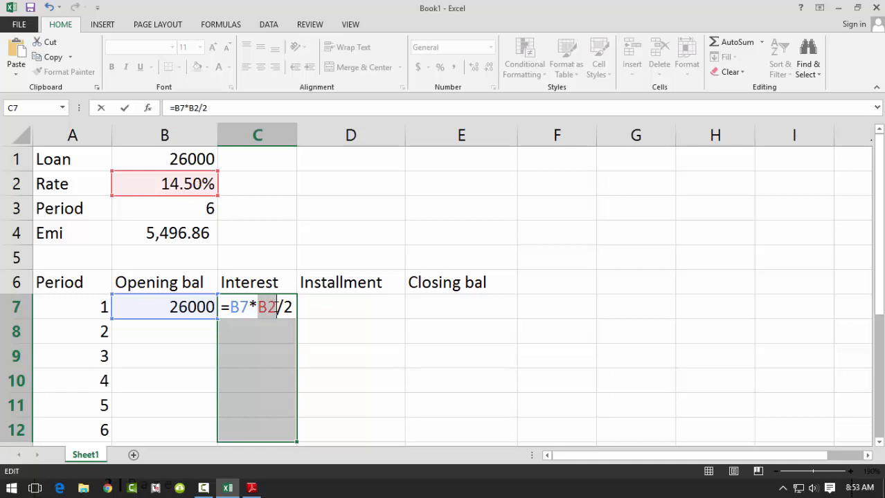
{"action": "key", "text": "F4"}
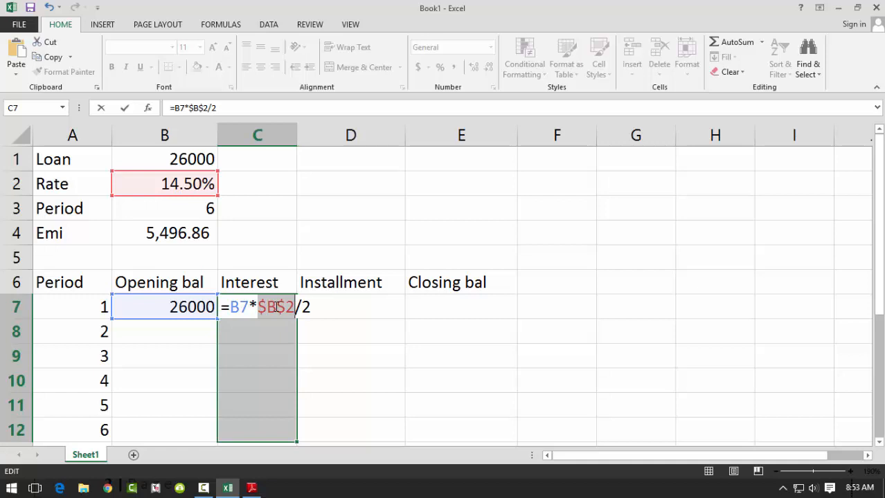
{"action": "key", "text": "ctrl+Return"}
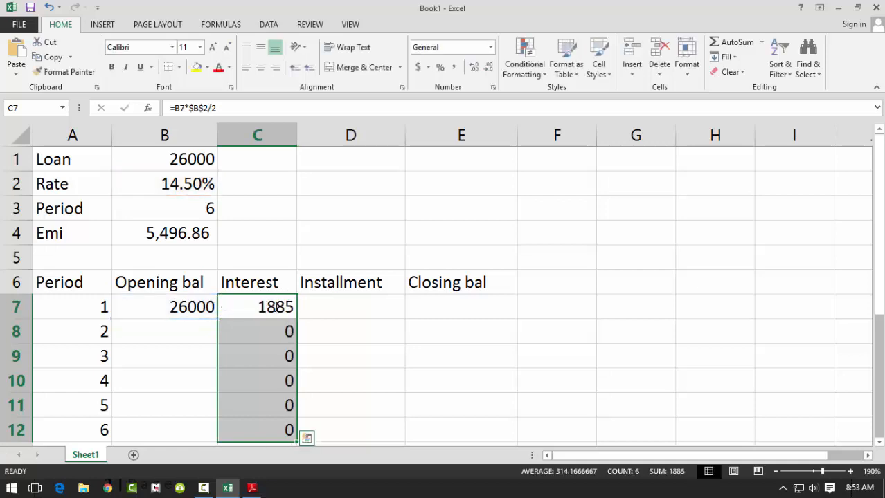
- Fill the Installment cells D7:D12 with the absolute Emi reference =$B$4
{"action": "left_click", "coordinate": [362, 317]}
{"action": "left_click_drag", "start_coordinate": [361, 336], "coordinate": [353, 424]}
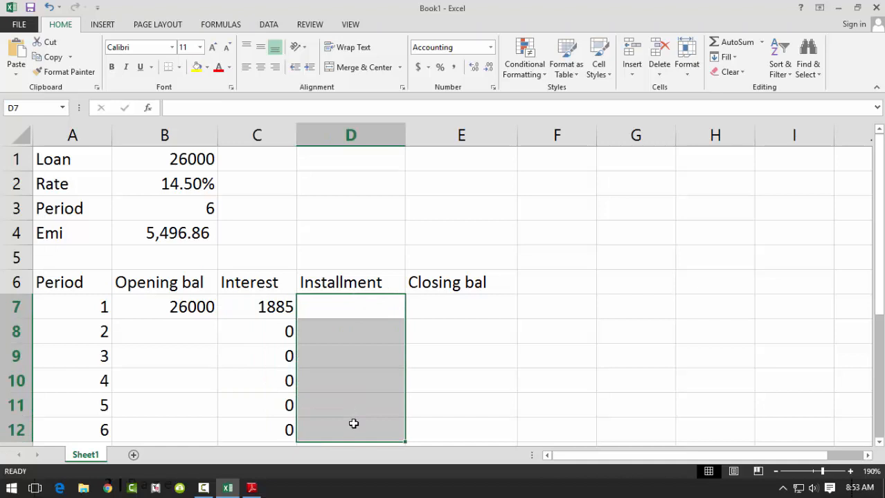
{"action": "type", "text": "="}
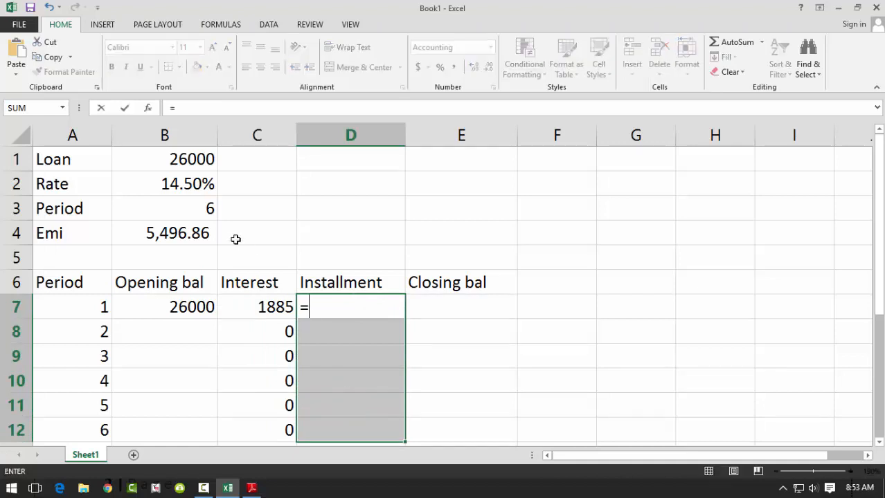
{"action": "left_click", "coordinate": [186, 232]}
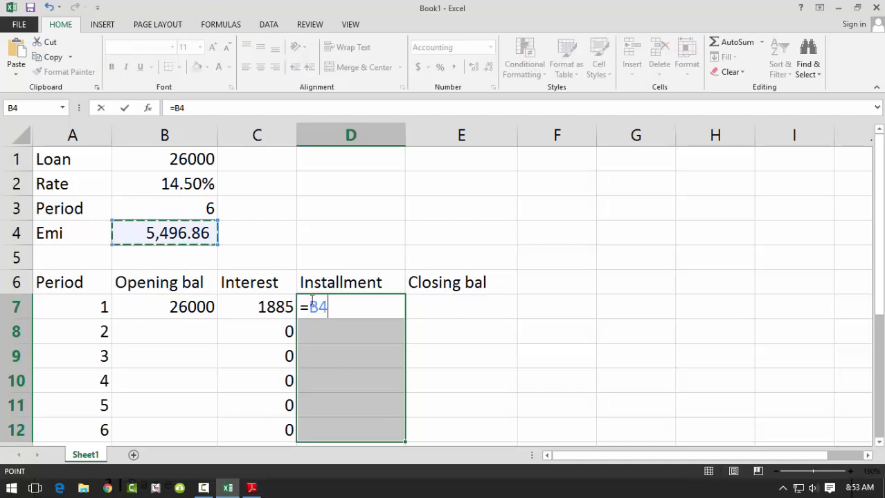
{"action": "left_click", "coordinate": [330, 307]}
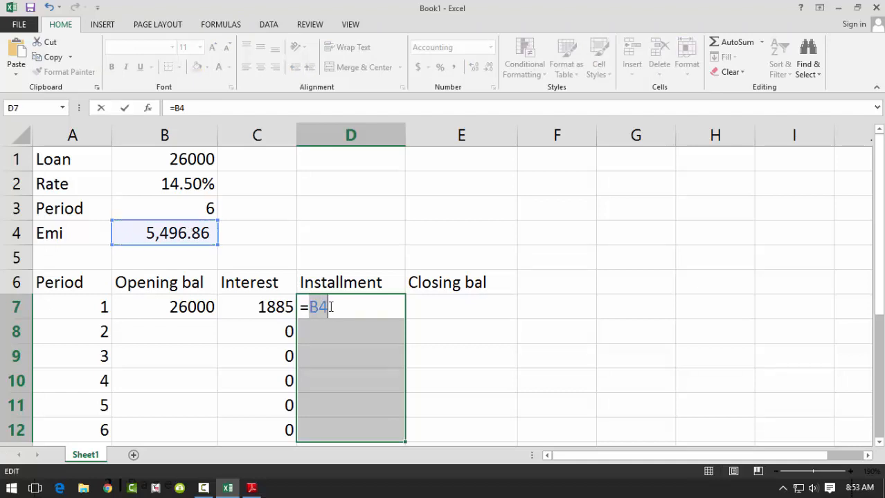
{"action": "key", "text": "F4"}
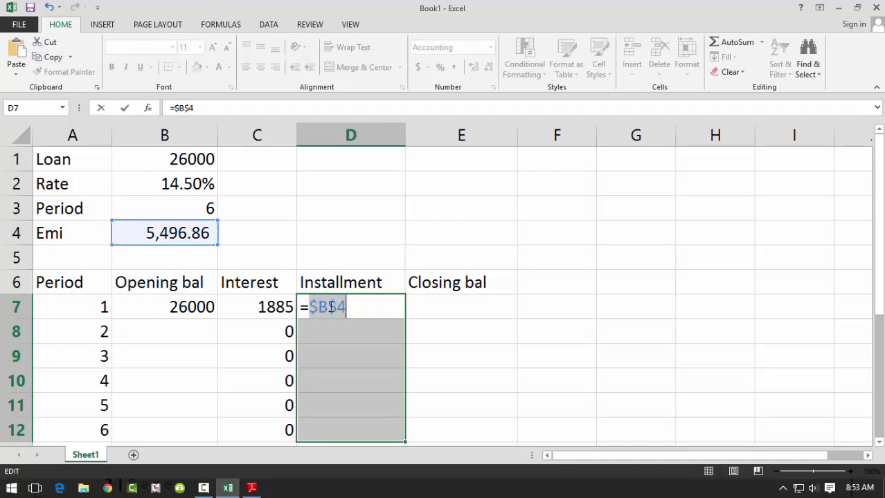
{"action": "key", "text": "ctrl+Return"}
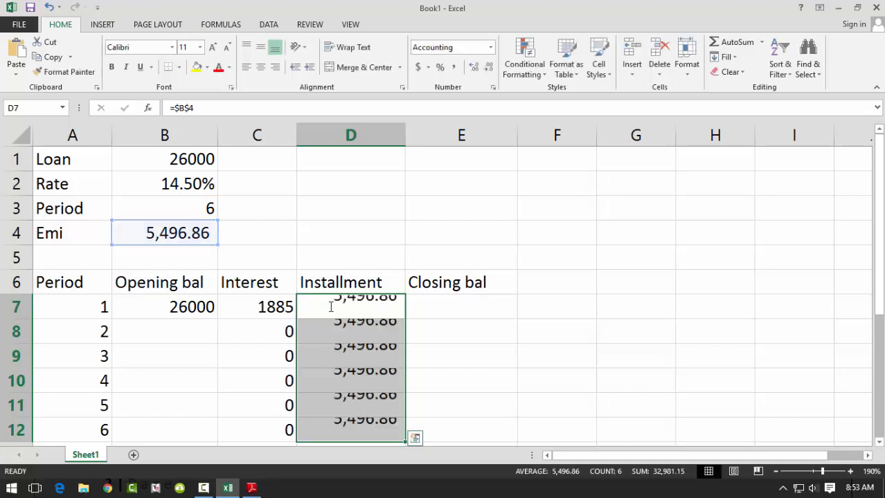
- Fill the Closing bal cells E7:E12 with opening balance plus interest minus installment, =B7+C7-D7
{"action": "left_click_drag", "start_coordinate": [201, 334], "coordinate": [178, 426]}
{"action": "left_click_drag", "start_coordinate": [431, 307], "coordinate": [436, 426]}
{"action": "type", "text": "="}
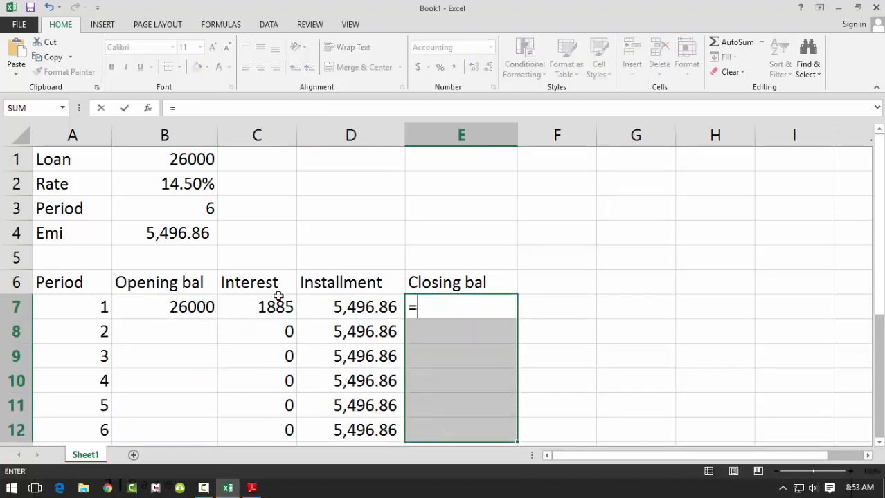
{"action": "left_click", "coordinate": [178, 304]}
{"action": "type", "text": "+"}
{"action": "left_click", "coordinate": [244, 316]}
{"action": "type", "text": "-"}
{"action": "left_click", "coordinate": [321, 306]}
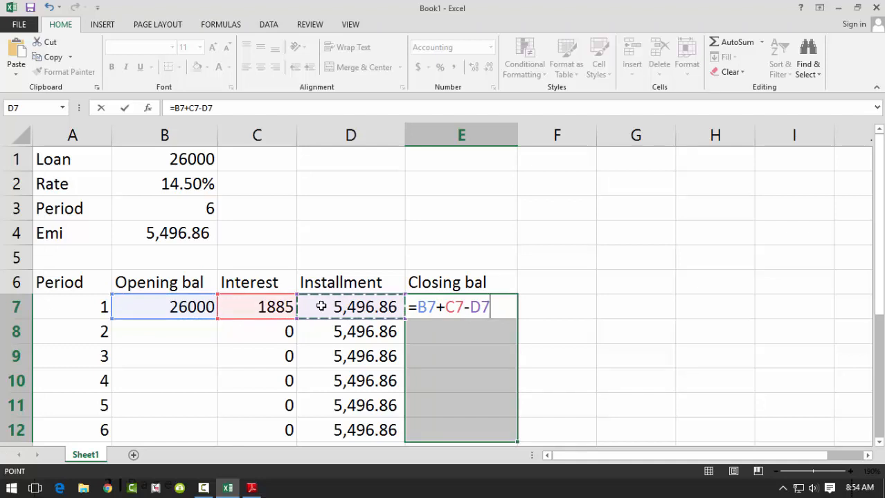
{"action": "key", "text": "ctrl+Return"}
- Fill the opening balances for periods 2 to 6 in B8:B12 with the previous closing balance, =E7
{"action": "left_click_drag", "start_coordinate": [181, 331], "coordinate": [171, 416]}
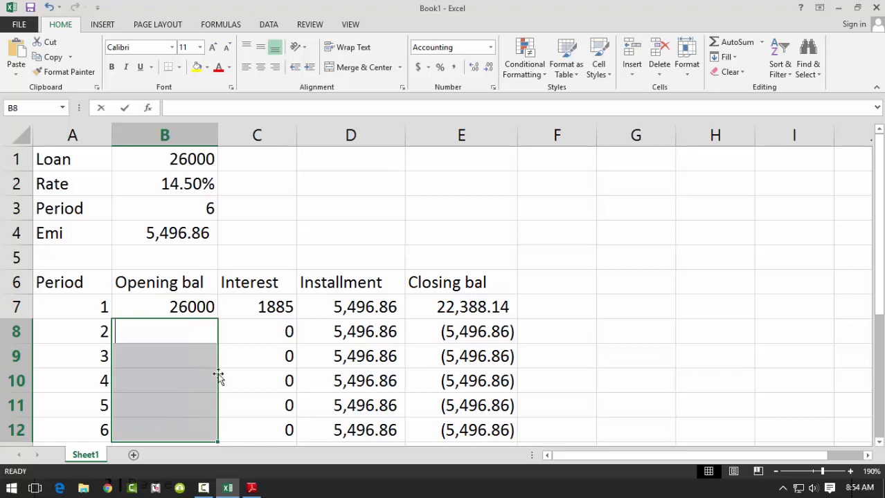
{"action": "type", "text": "="}
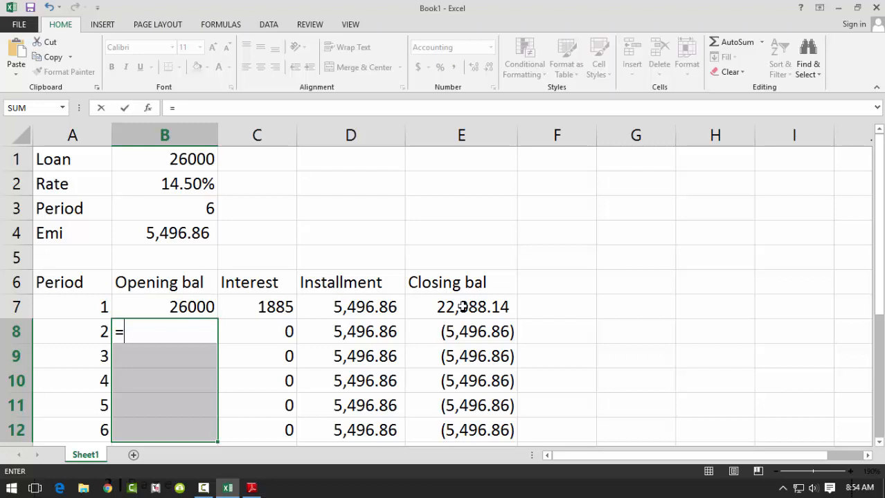
{"action": "left_click", "coordinate": [462, 307]}
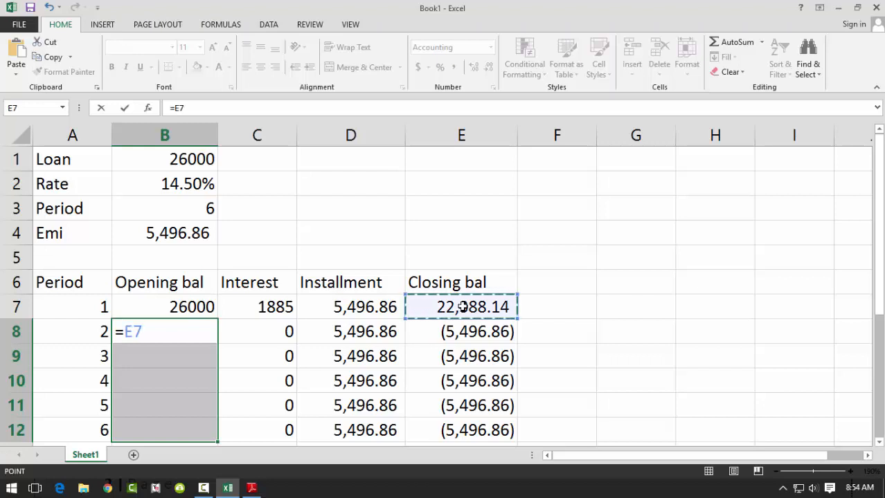
{"action": "key", "text": "ctrl+Return"}
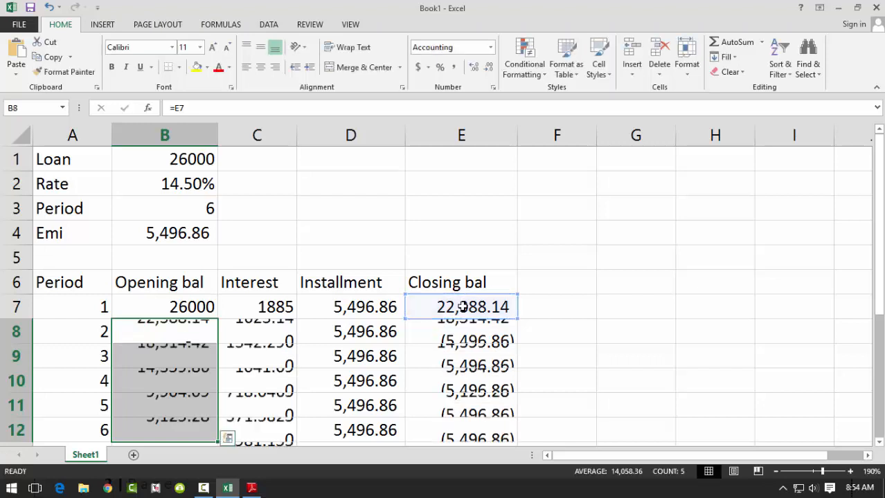
- Check the final closing balance in E12, the interest total in C13 and the first installment in D7
{"action": "left_click", "coordinate": [459, 431]}
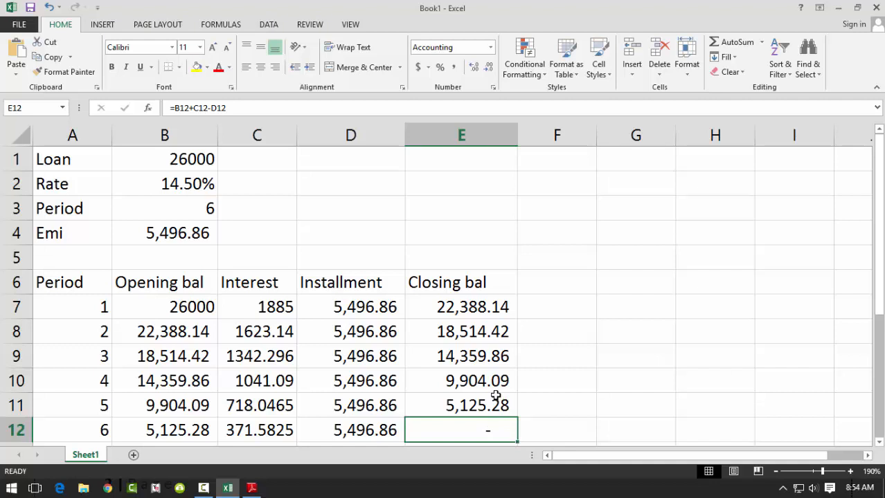
{"action": "scroll", "coordinate": [450, 379], "scroll_direction": "down", "scroll_amount": 1}
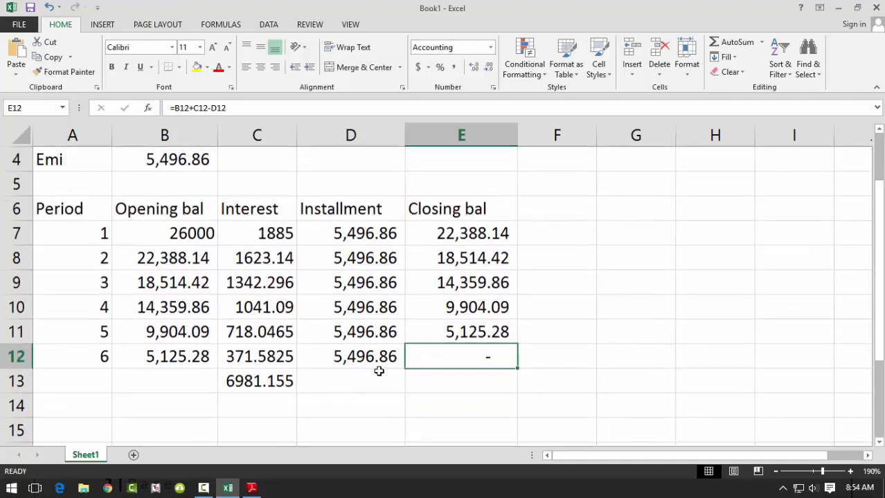
{"action": "left_click", "coordinate": [249, 385]}
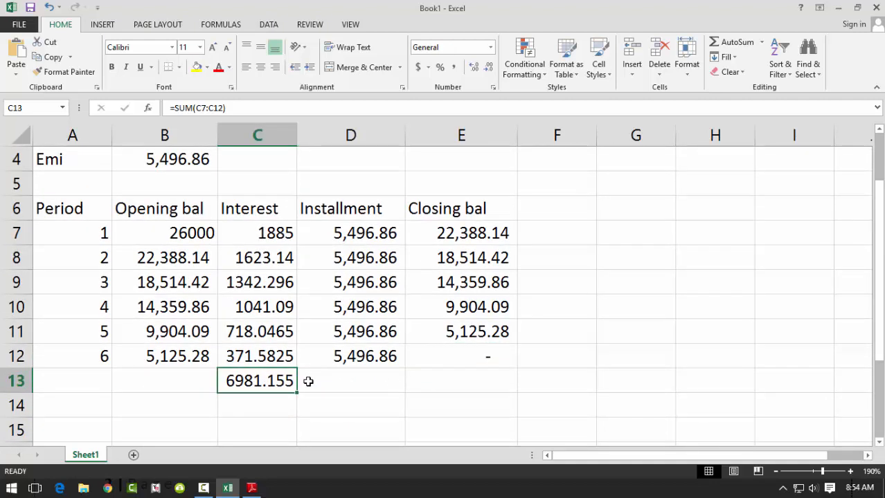
{"action": "scroll", "coordinate": [308, 381], "scroll_direction": "up", "scroll_amount": 1}
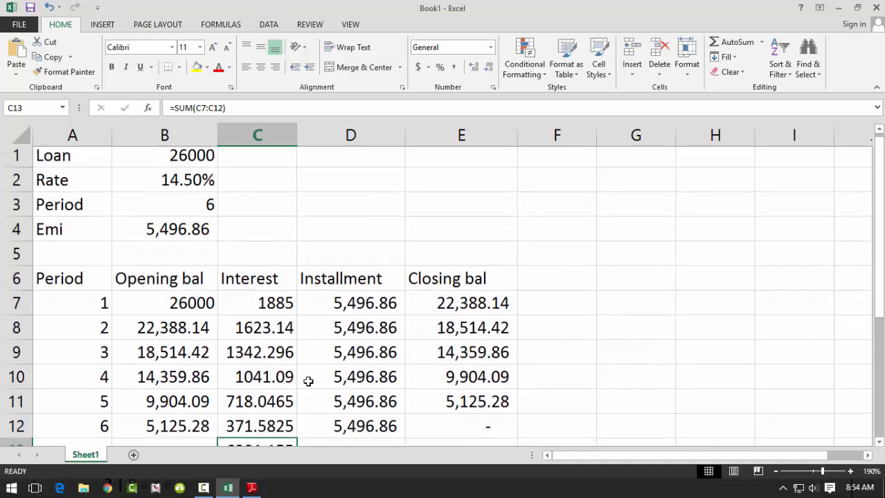
{"action": "left_click", "coordinate": [302, 306]}
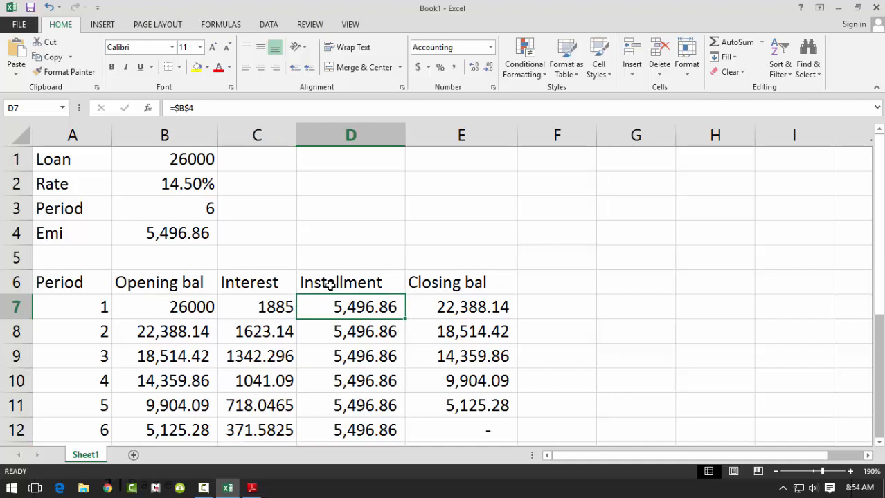
- Show formulas instead of values in the worksheet and look over the whole loan schedule
{"action": "left_click", "coordinate": [221, 25]}
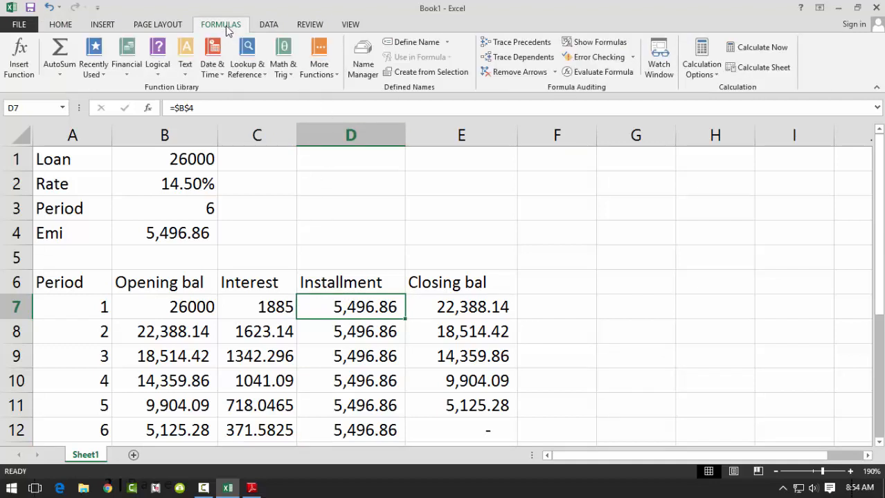
{"action": "left_click", "coordinate": [593, 44]}
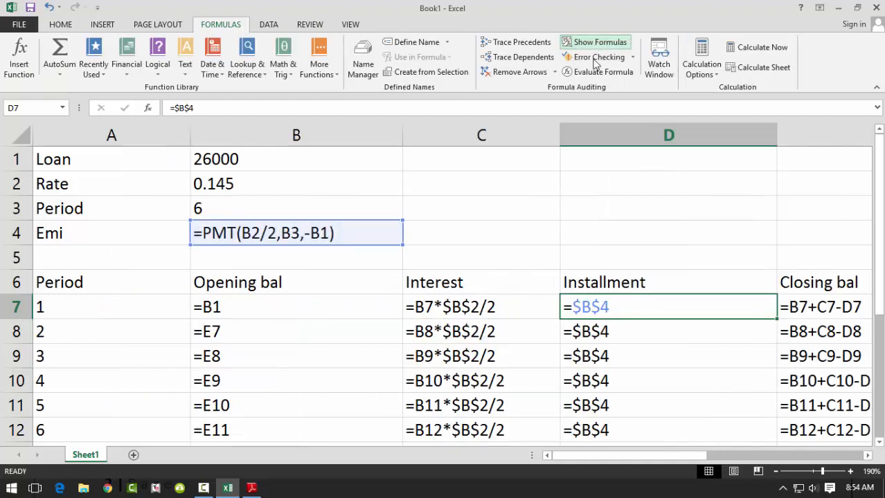
{"action": "left_click", "coordinate": [533, 249]}
{"action": "scroll", "coordinate": [636, 258], "scroll_direction": "down", "scroll_amount": 1}
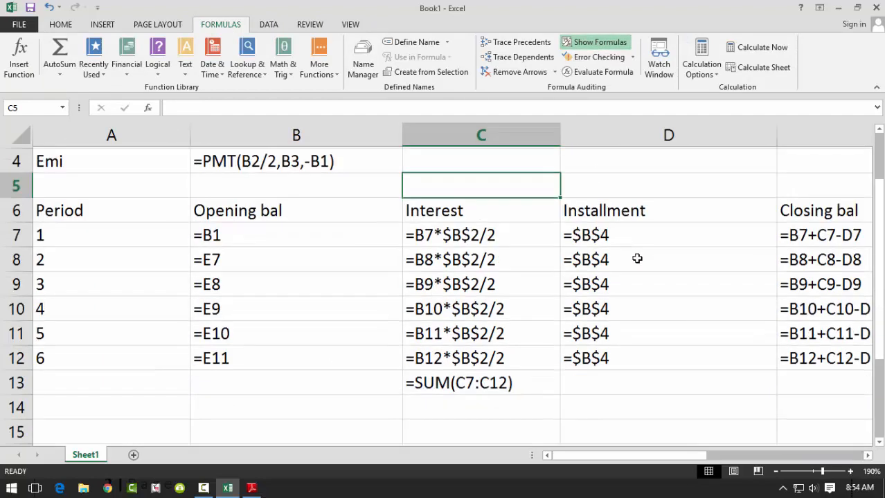
{"action": "scroll", "coordinate": [637, 259], "scroll_direction": "up", "scroll_amount": 1}
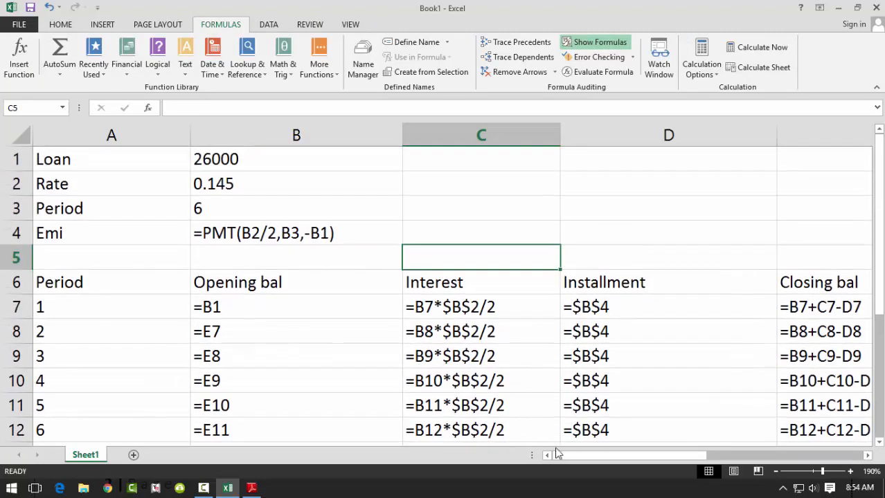
- Examine the formulas from period 2 onward in the Opening bal, Interest, Installment and Closing bal columns
{"action": "mouse_move", "coordinate": [566, 457]}
{"action": "left_mouse_down"}
{"action": "mouse_move", "coordinate": [626, 462]}
{"action": "mouse_move", "coordinate": [558, 464]}
{"action": "left_mouse_up"}
{"action": "left_click", "coordinate": [227, 332]}
{"action": "left_click", "coordinate": [227, 354]}
{"action": "left_click", "coordinate": [225, 381]}
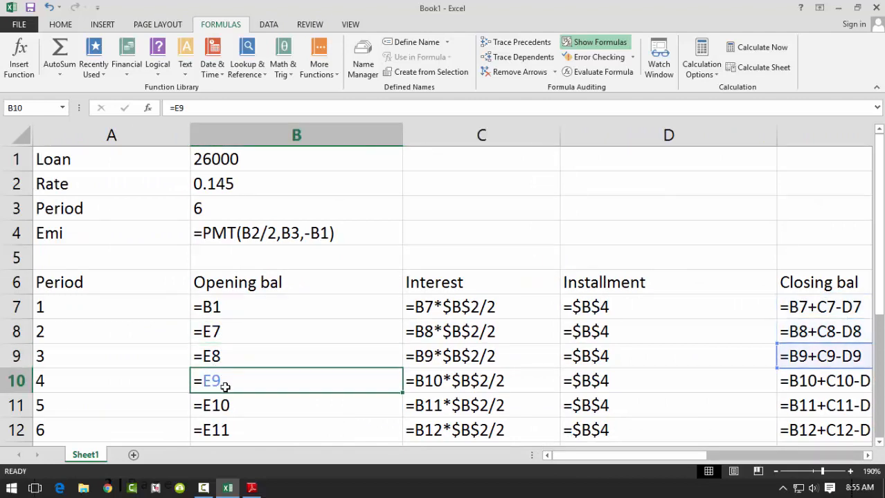
{"action": "left_click", "coordinate": [228, 403]}
{"action": "left_click_drag", "start_coordinate": [475, 325], "coordinate": [476, 425]}
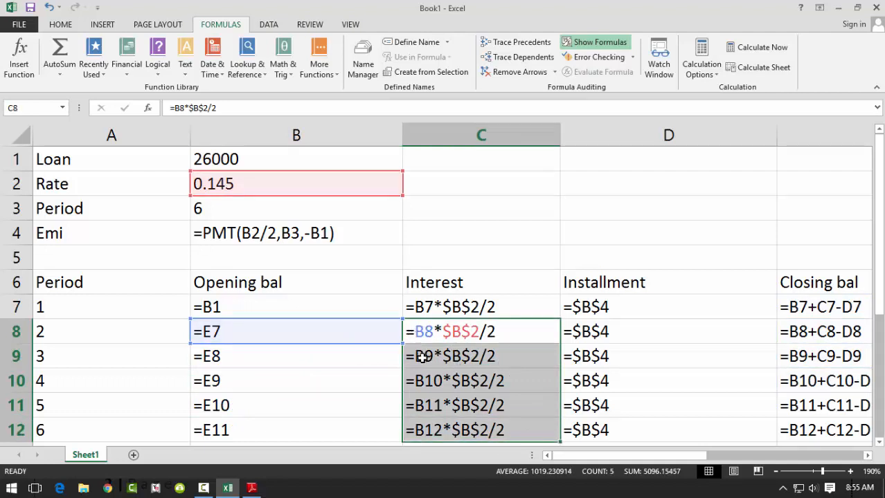
{"action": "left_click_drag", "start_coordinate": [585, 332], "coordinate": [600, 427]}
{"action": "left_click_drag", "start_coordinate": [839, 325], "coordinate": [791, 435]}
{"action": "left_click_drag", "start_coordinate": [689, 456], "coordinate": [740, 462]}
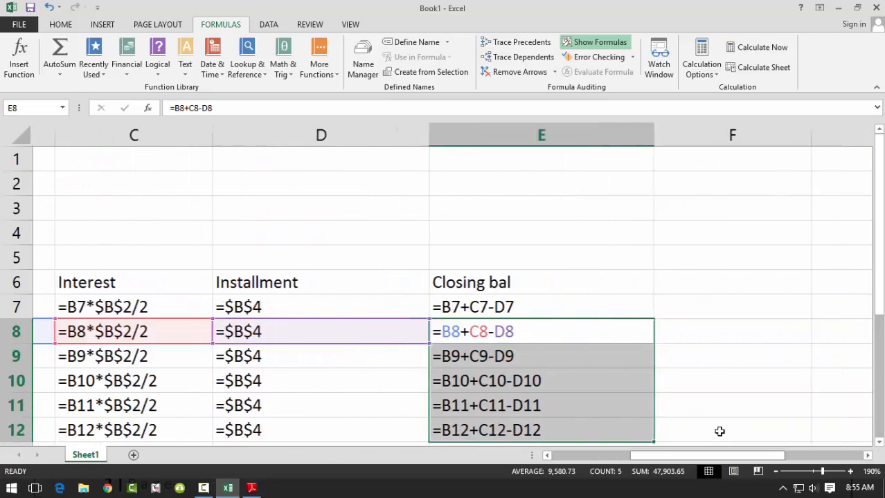
- Turn off the formula display and return to the calculated values from column A, selecting cell C4
{"action": "left_click", "coordinate": [599, 45]}
{"action": "left_click_drag", "start_coordinate": [640, 459], "coordinate": [557, 456]}
{"action": "left_click", "coordinate": [280, 228]}
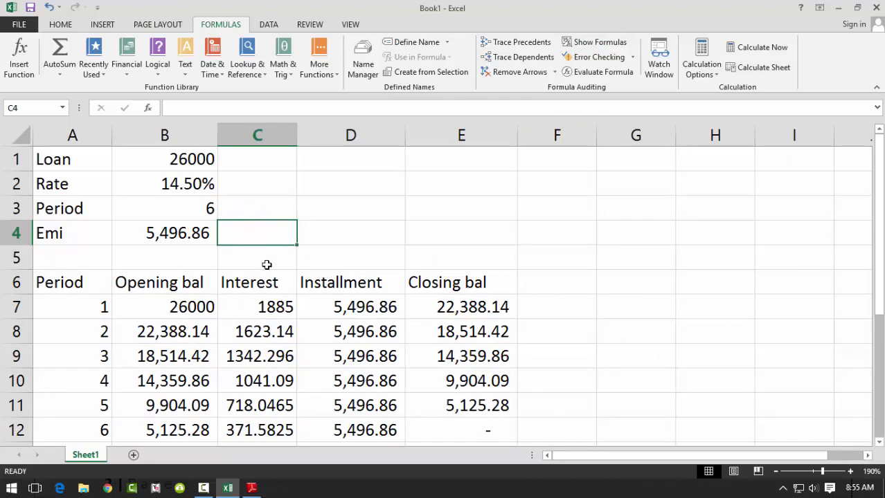